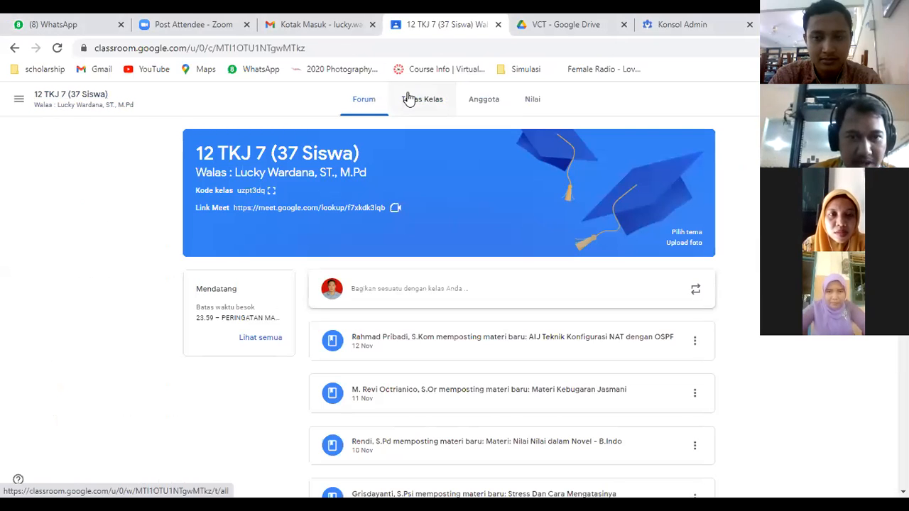
Create a quiz assignment in the class's classwork, open its attached Blank Quiz form and select the untitled question for editing.
click(409, 99)
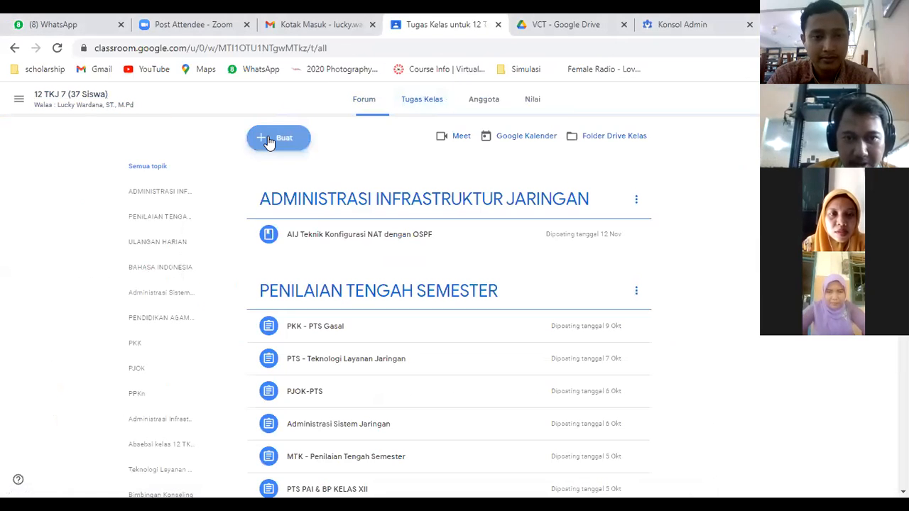
click(269, 140)
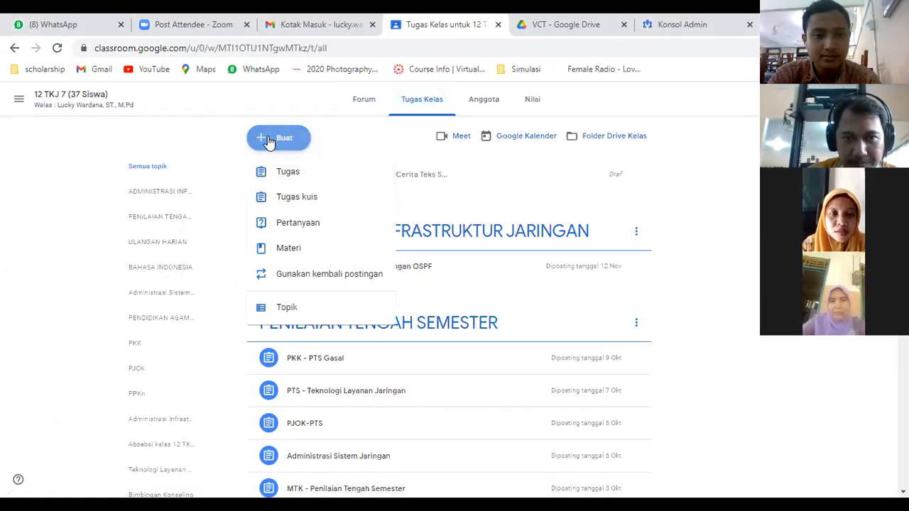
click(301, 204)
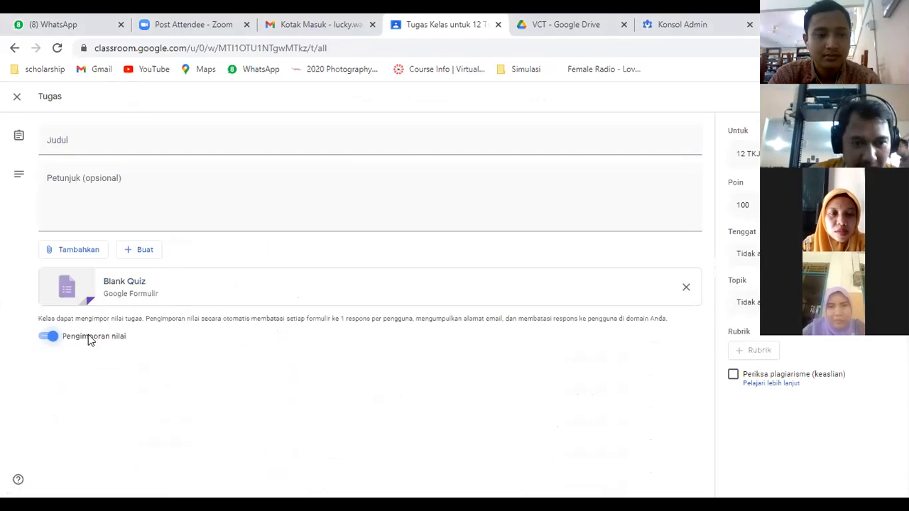
click(138, 286)
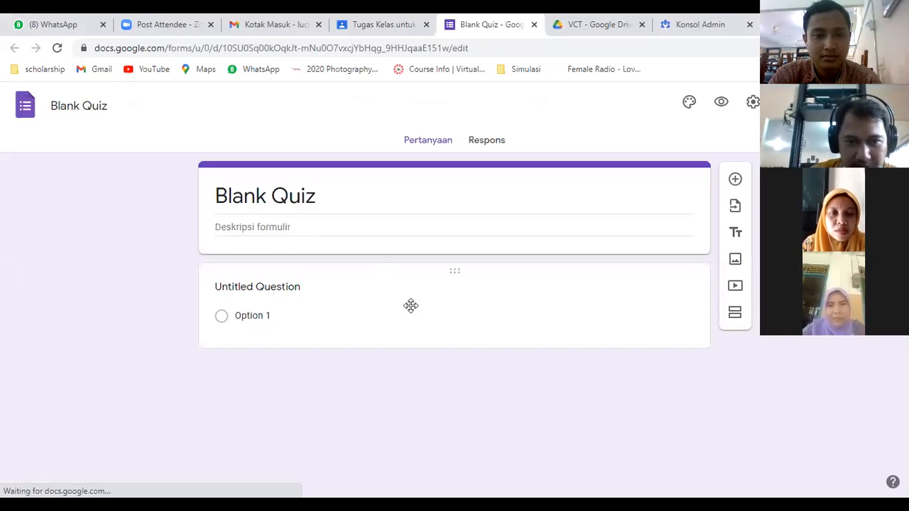
click(410, 307)
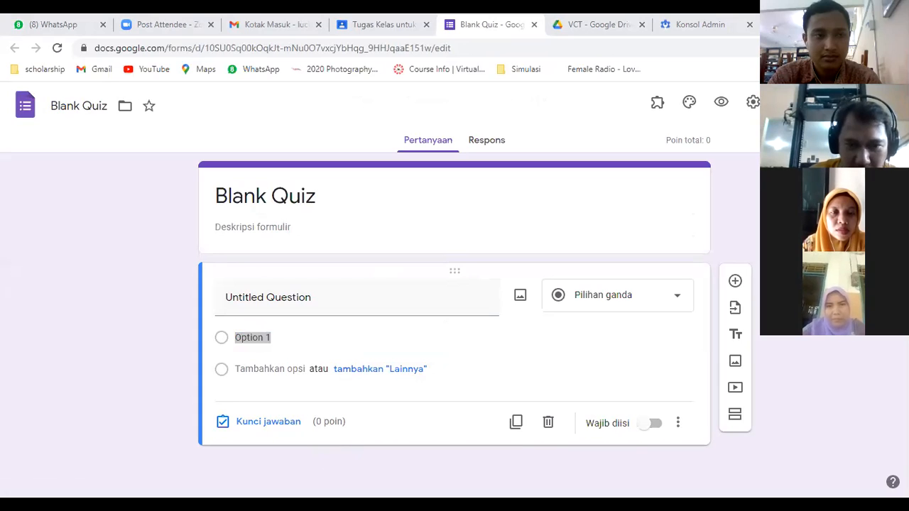
Capture a rectangular region of the screen with the screenshot tool and return to the quiz form.
drag(199, 162, 643, 443)
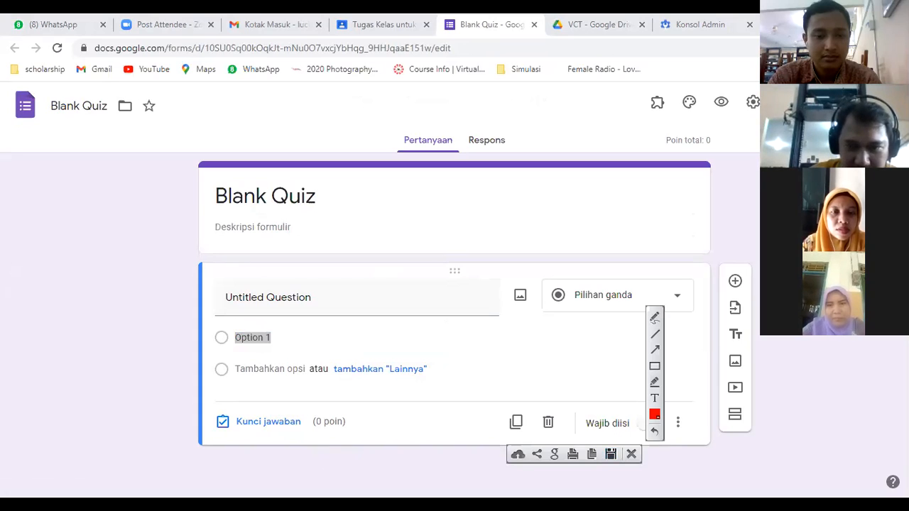
key(ctrl+c)
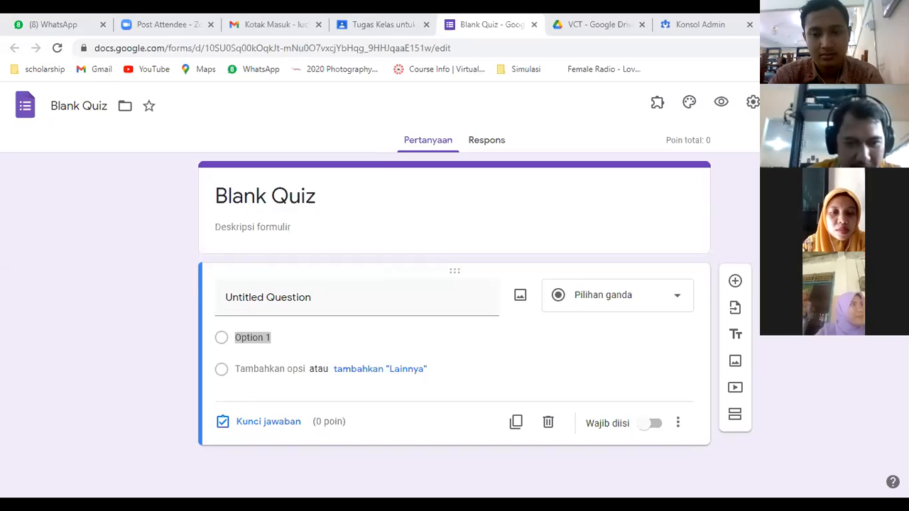
click(548, 271)
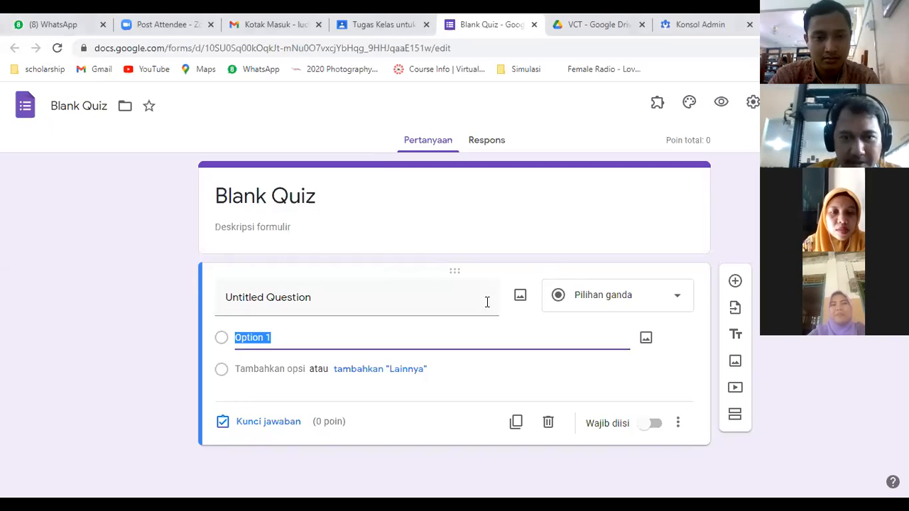
Upload the Screenshot_1 image from the Documents folder into the untitled question.
click(519, 295)
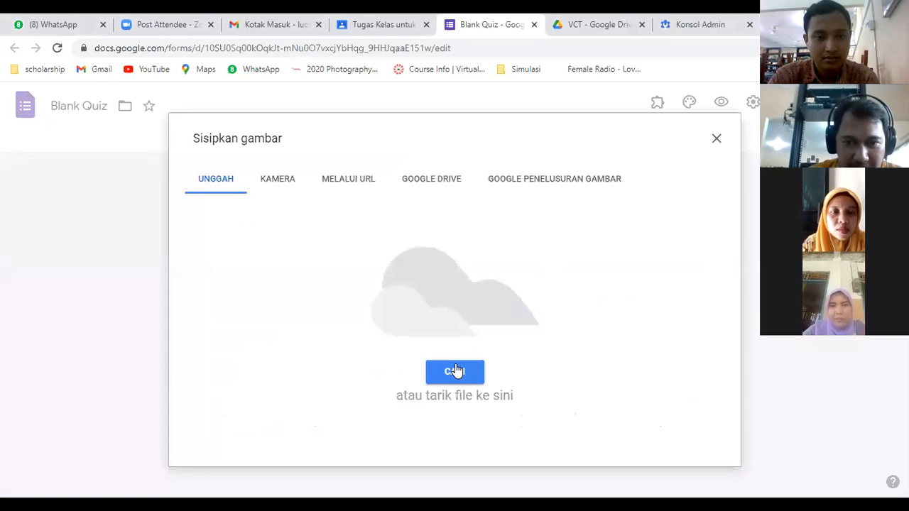
click(455, 370)
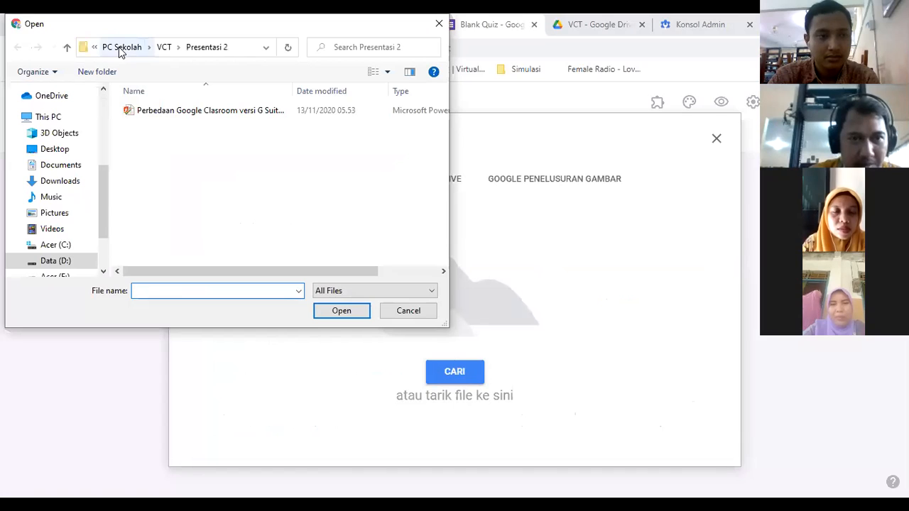
click(121, 48)
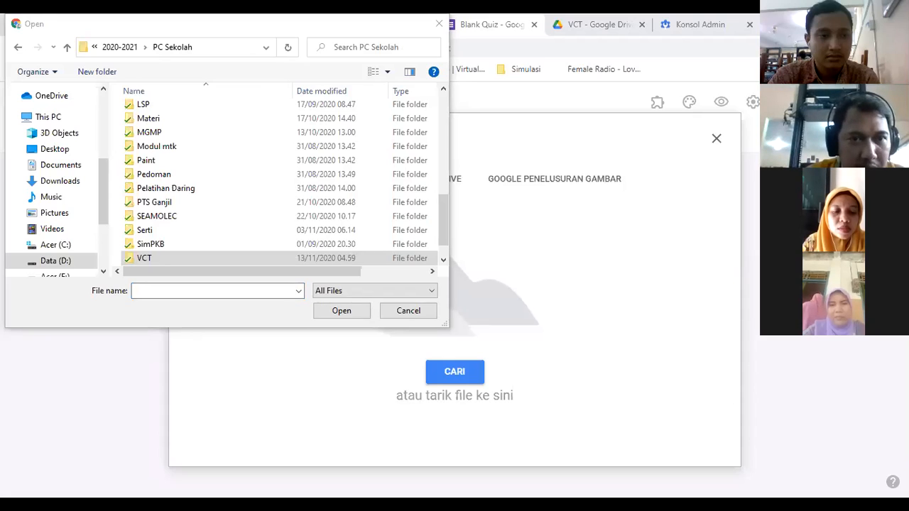
click(171, 47)
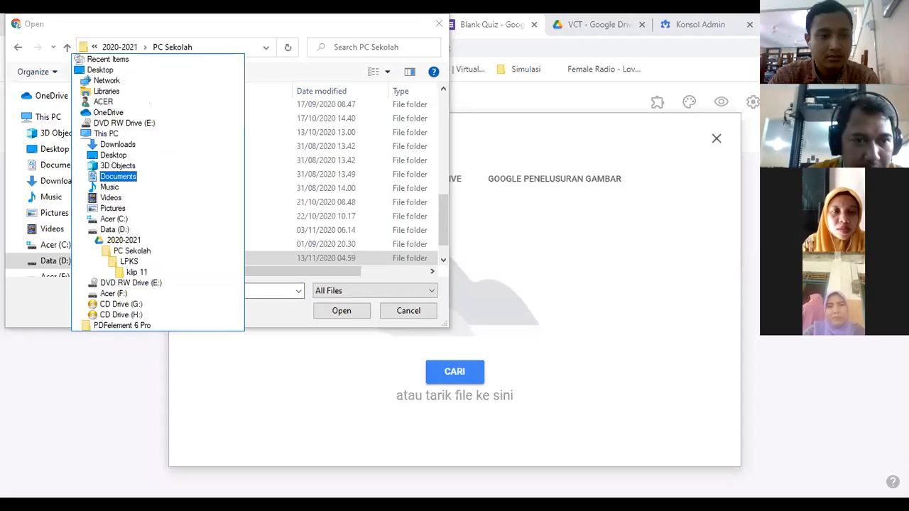
click(118, 176)
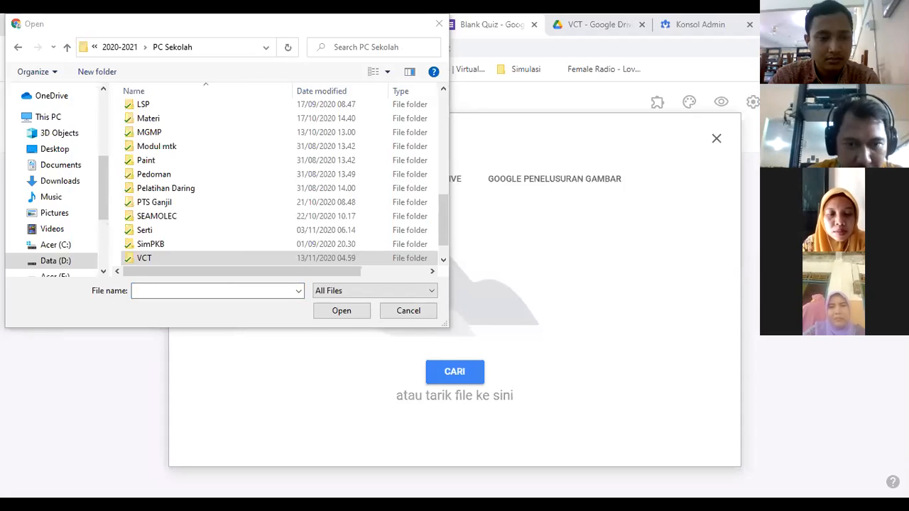
click(62, 168)
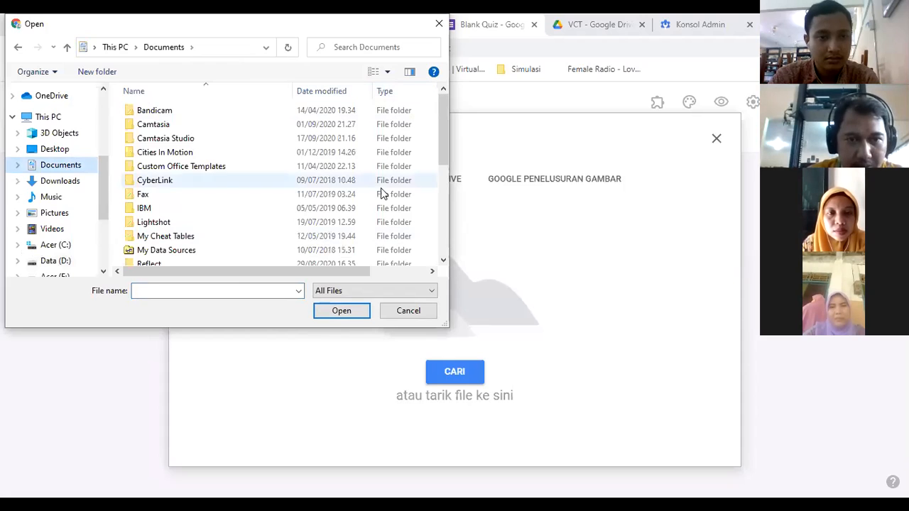
drag(437, 148, 453, 265)
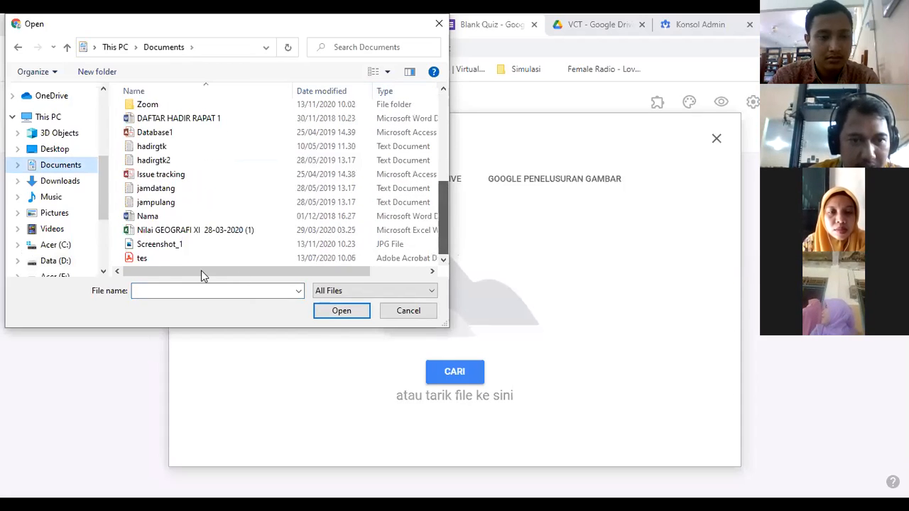
click(183, 245)
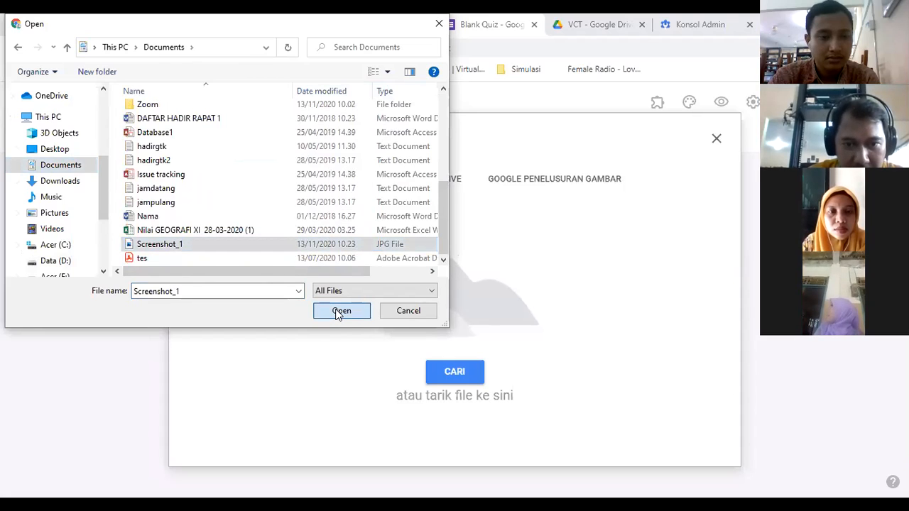
key(Return)
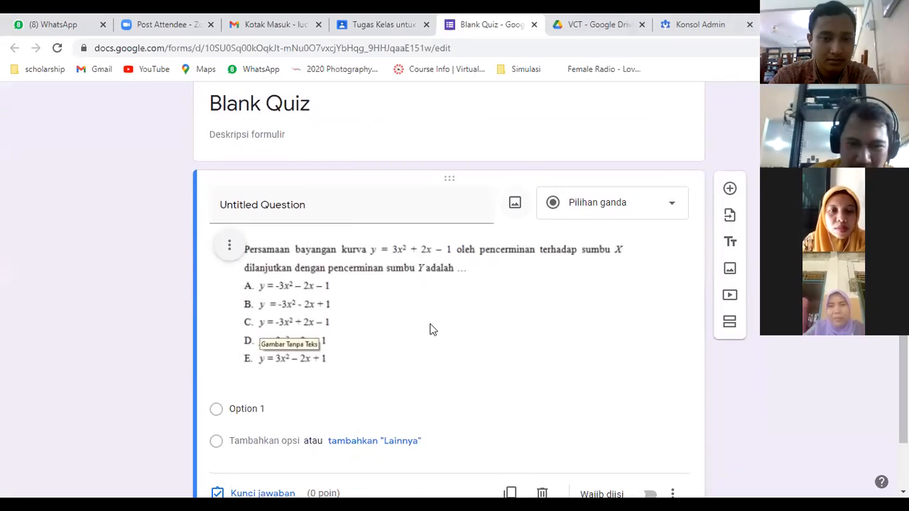
Fill in the multiple-choice question with the five answer options A, B, C, D and E.
click(284, 410)
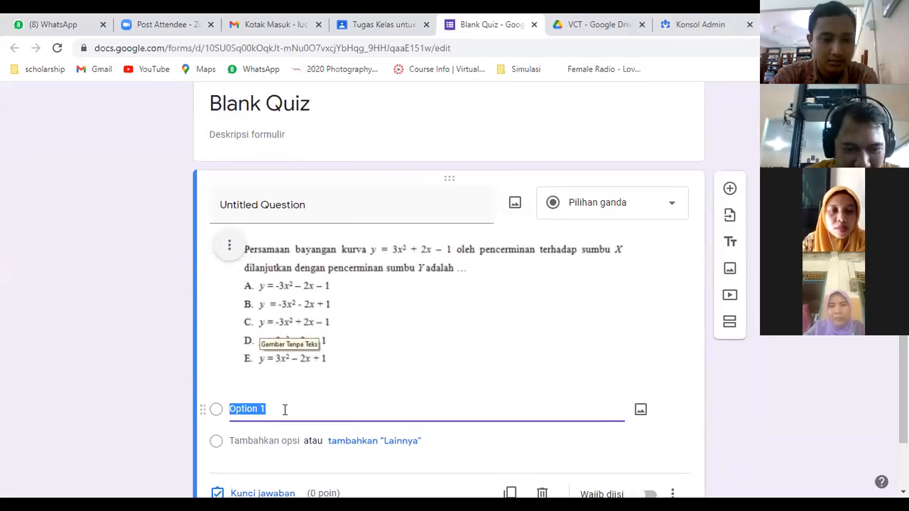
text(A)
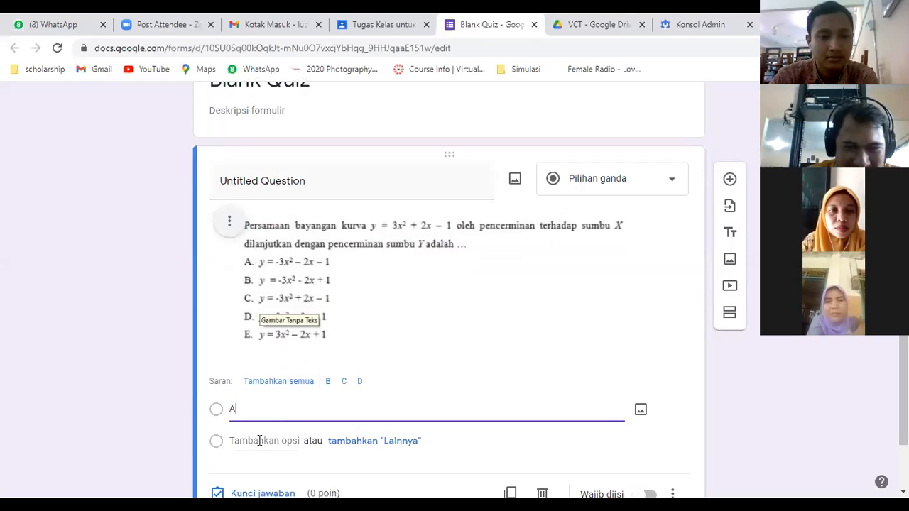
click(260, 441)
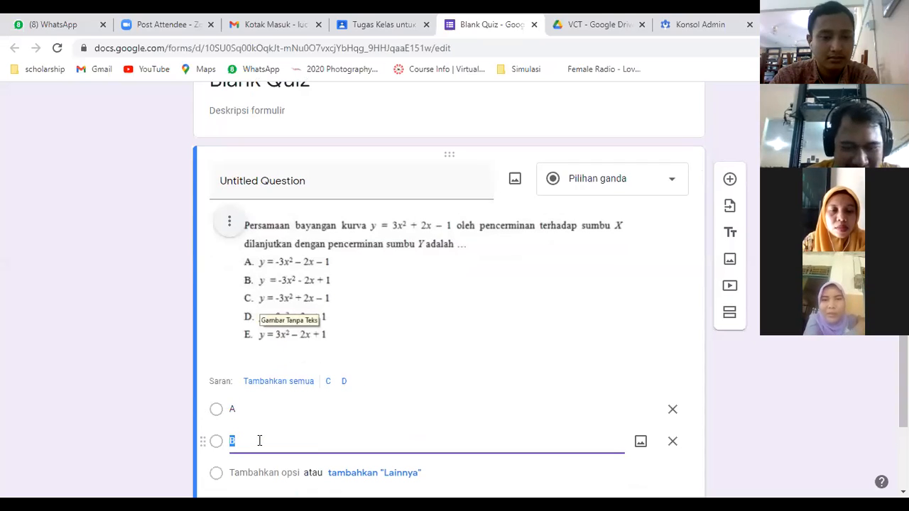
key(Return)
key(Return)
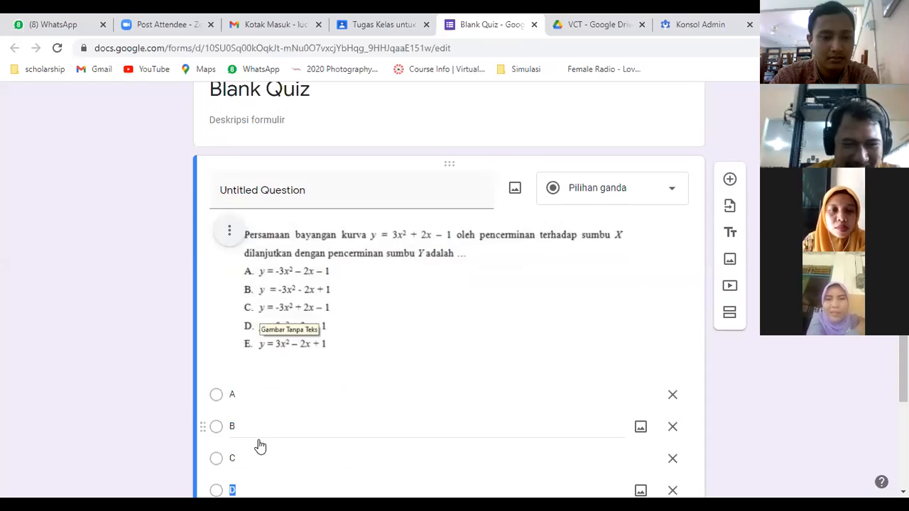
key(Return)
text(e)
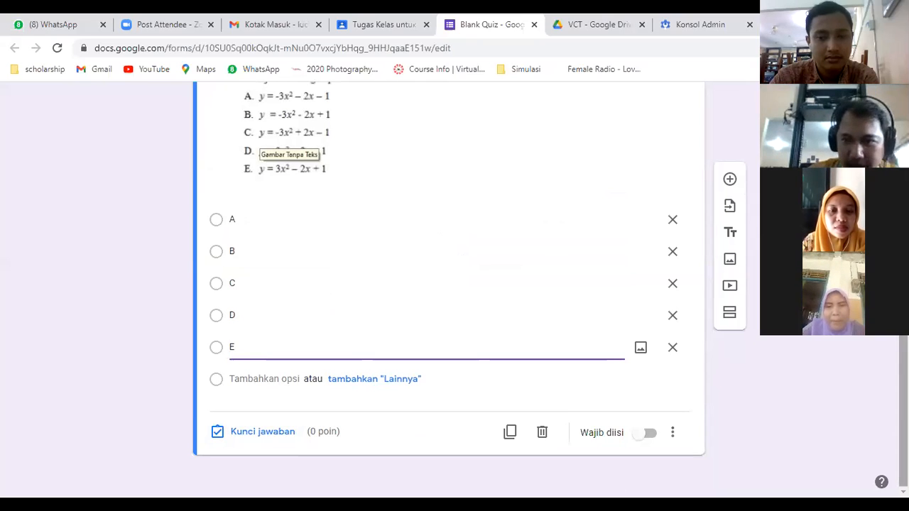
Delete the picture from the untitled question.
scroll(617, 485, up, 2)
click(229, 211)
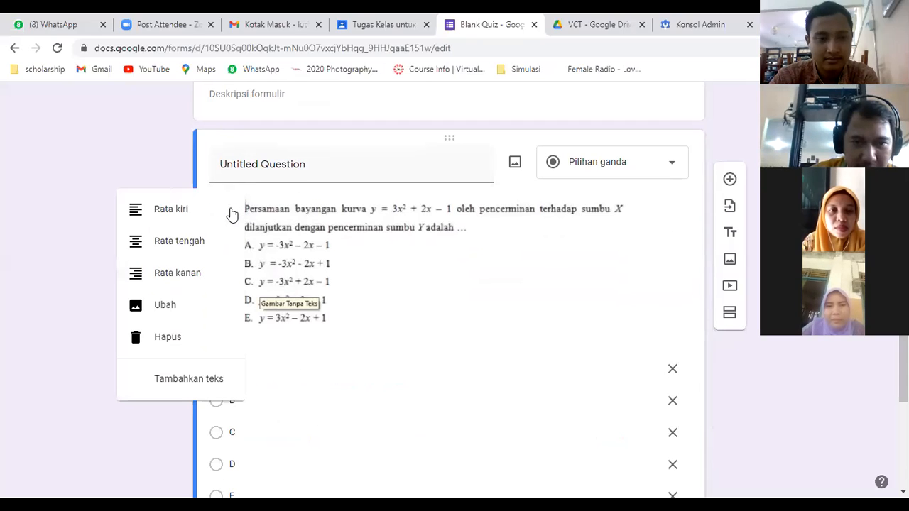
click(175, 336)
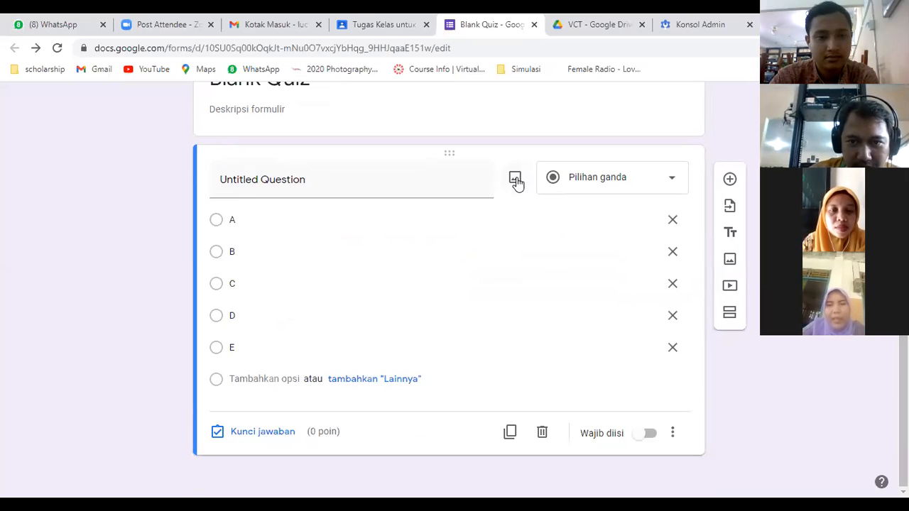
Insert Screenshot_1 from the Documents folder as the picture above answer options A to E.
click(516, 181)
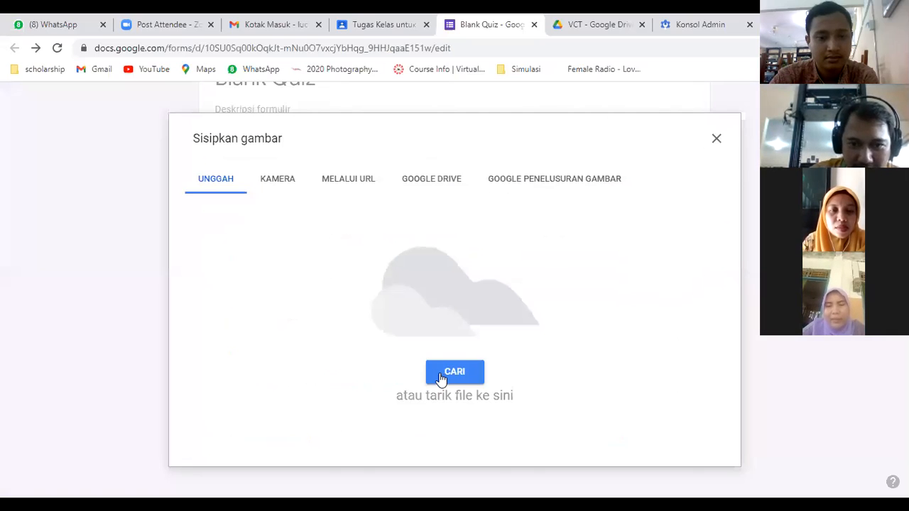
click(445, 376)
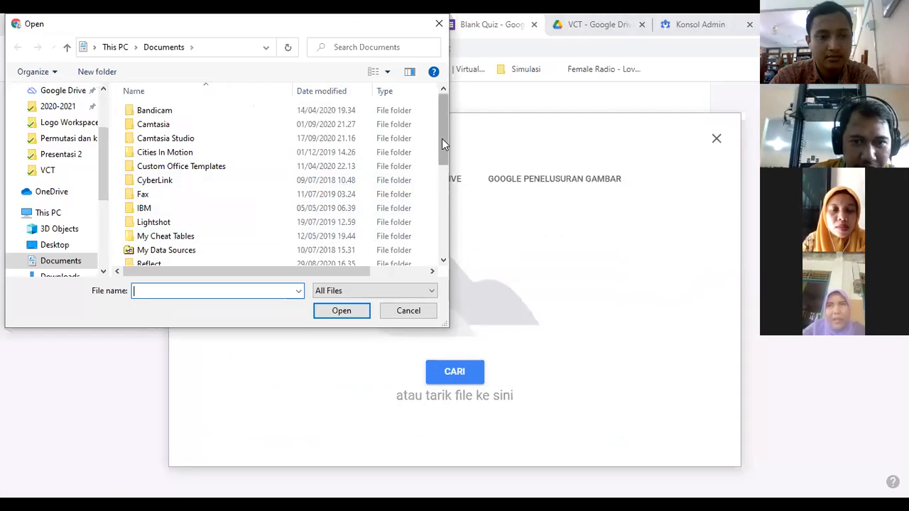
drag(443, 149, 454, 236)
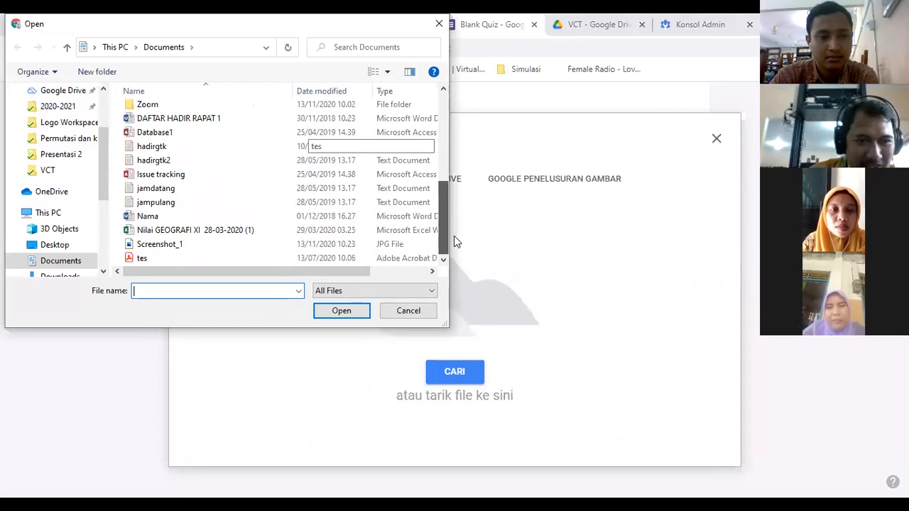
click(241, 245)
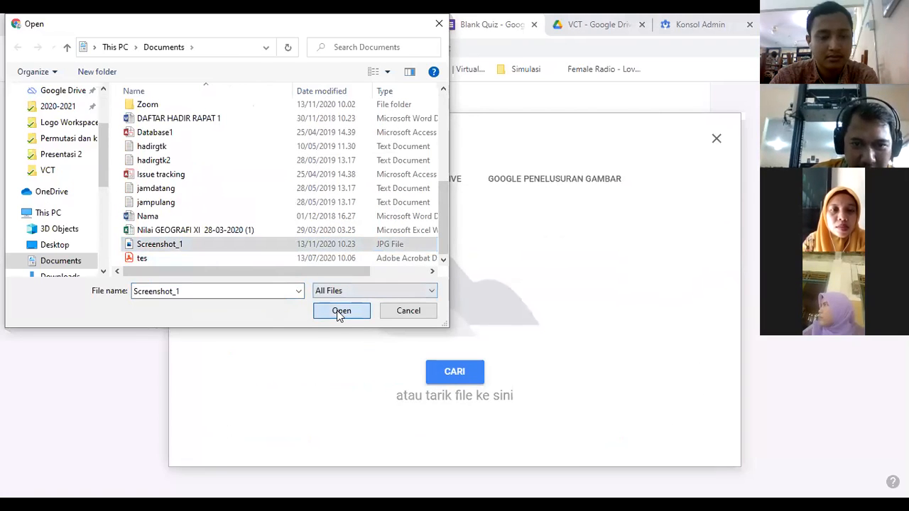
click(337, 311)
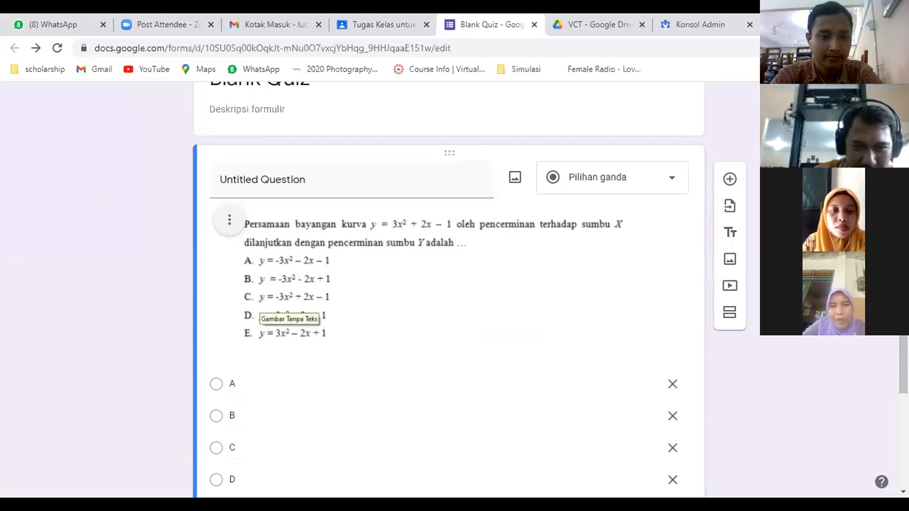
scroll(335, 204, down, 1)
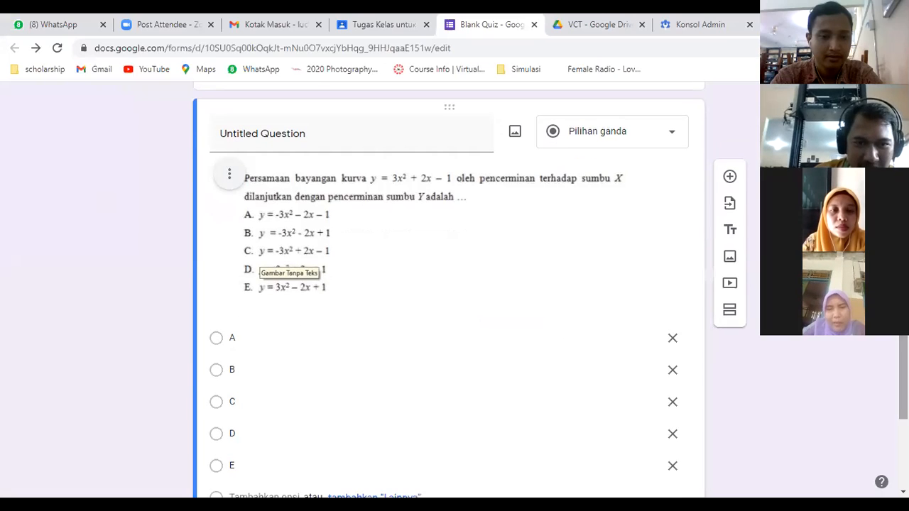